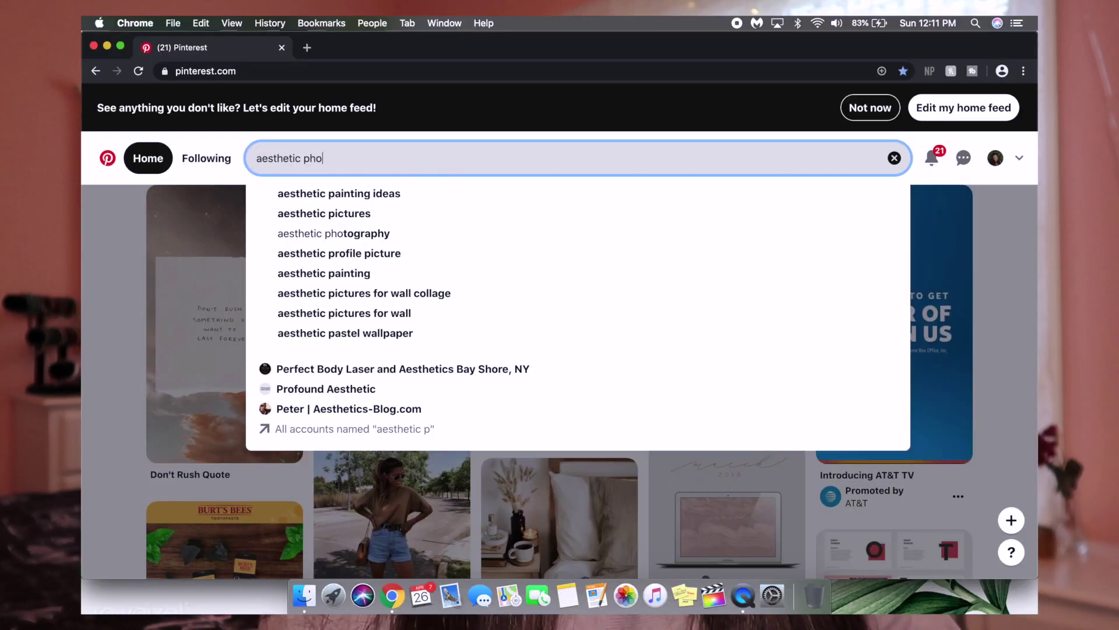
Search Pinterest for 'aesthetic photos' and open the sunflower pin
{"action": "type", "text": "os"}
{"action": "left_click", "coordinate": [661, 194]}
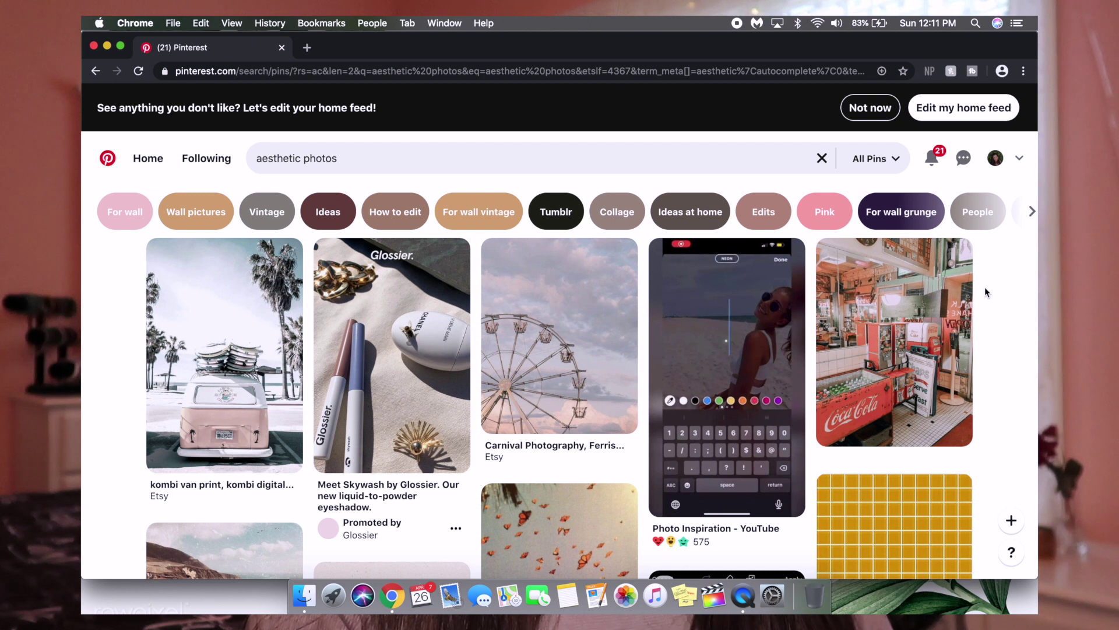
{"action": "scroll", "coordinate": [1010, 295], "scroll_direction": "down", "scroll_amount": 10}
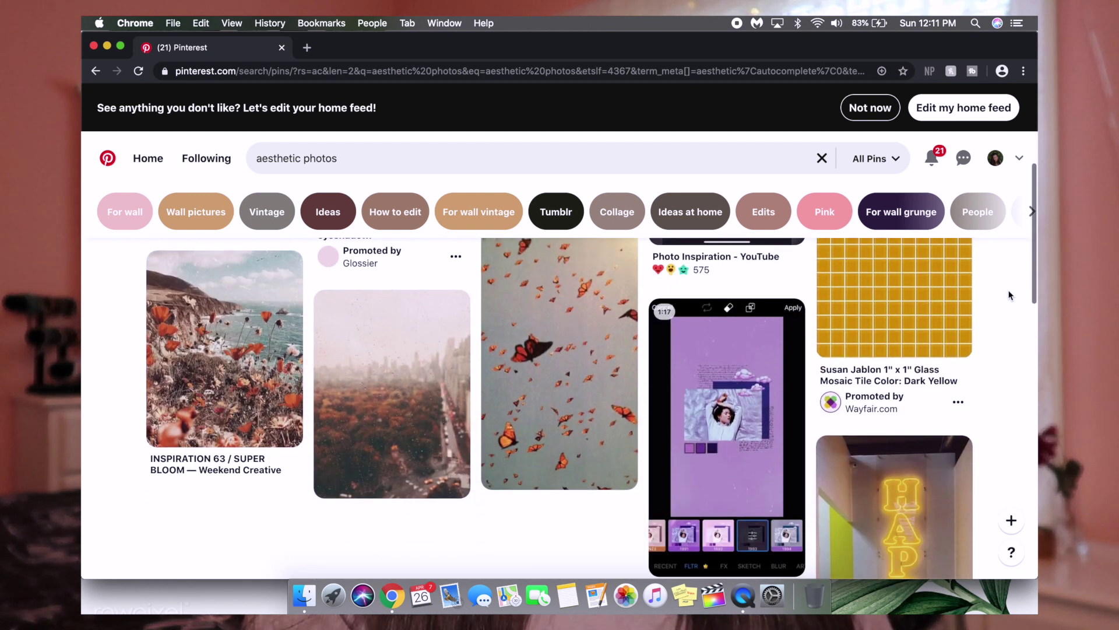
{"action": "scroll", "coordinate": [1010, 295], "scroll_direction": "down", "scroll_amount": 5}
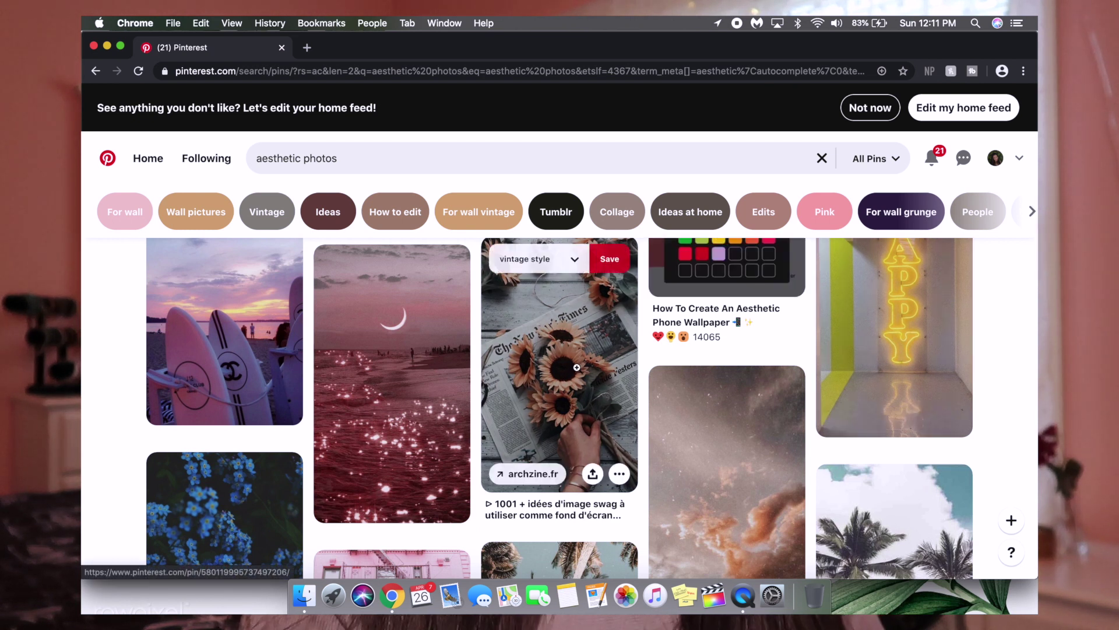
{"action": "left_click", "coordinate": [577, 372]}
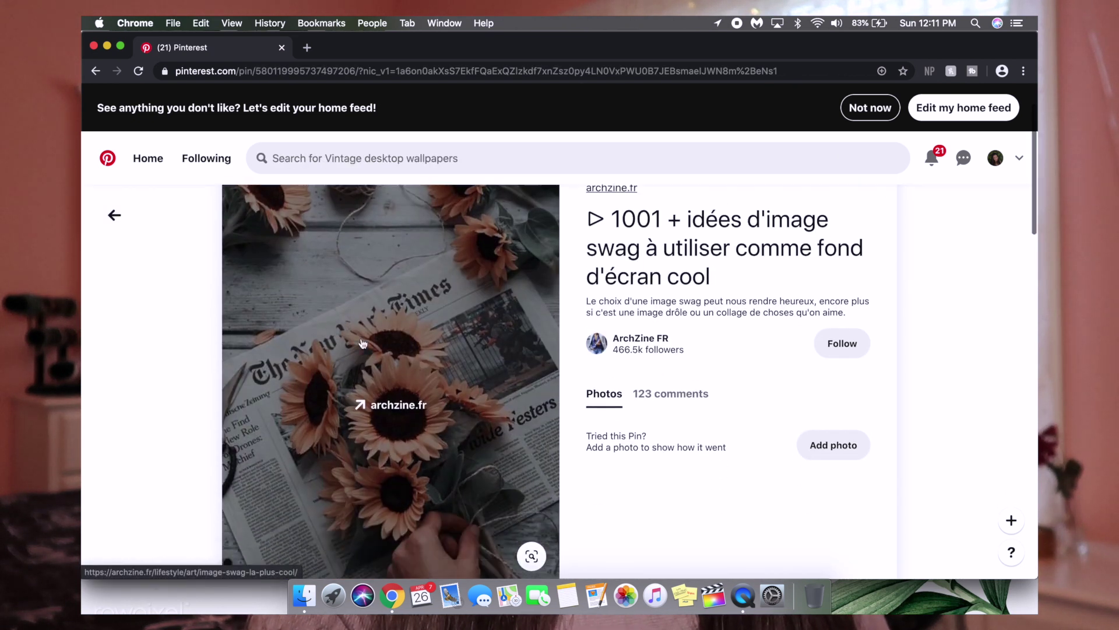
Save the sunflower pin's image as '14' in the Desktop screensaver folder
{"action": "right_click", "coordinate": [366, 331]}
{"action": "left_click", "coordinate": [426, 431]}
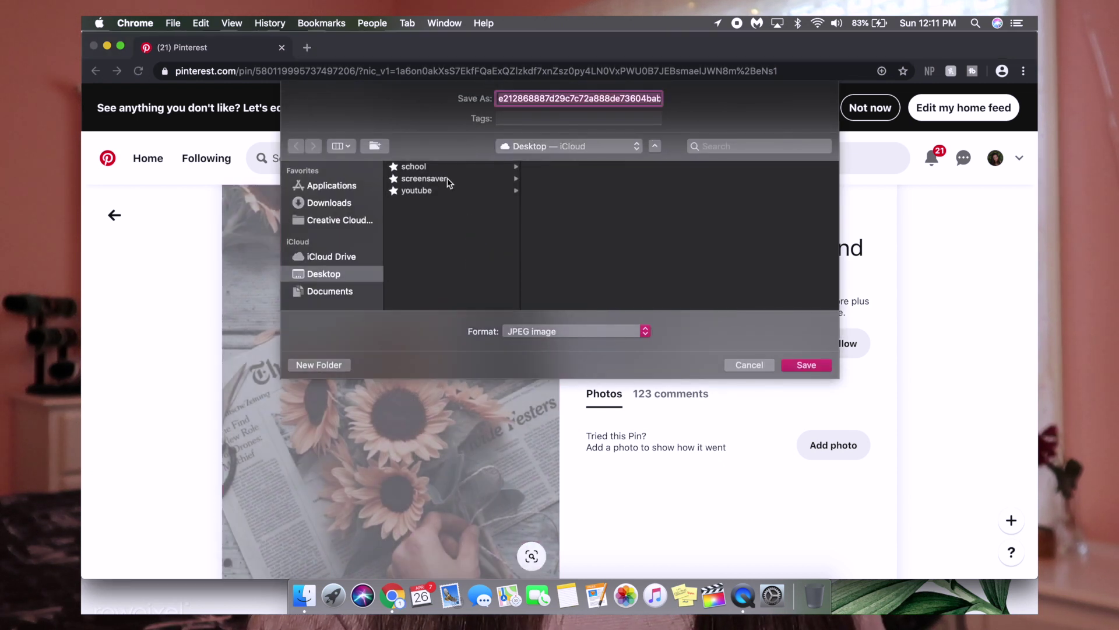
{"action": "left_click", "coordinate": [446, 180]}
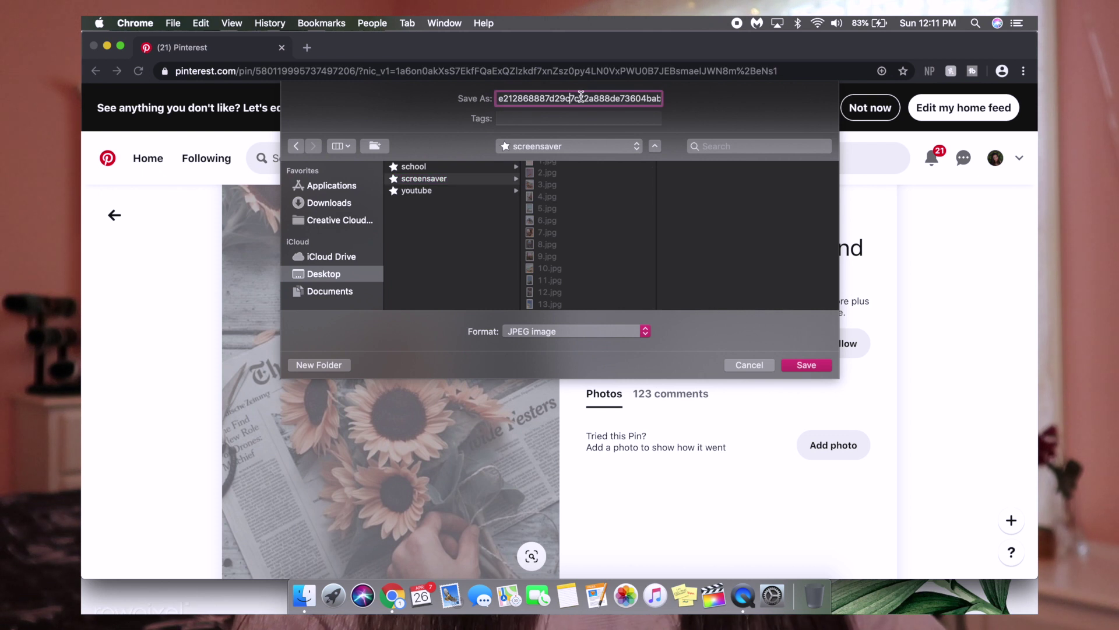
{"action": "type", "text": "14"}
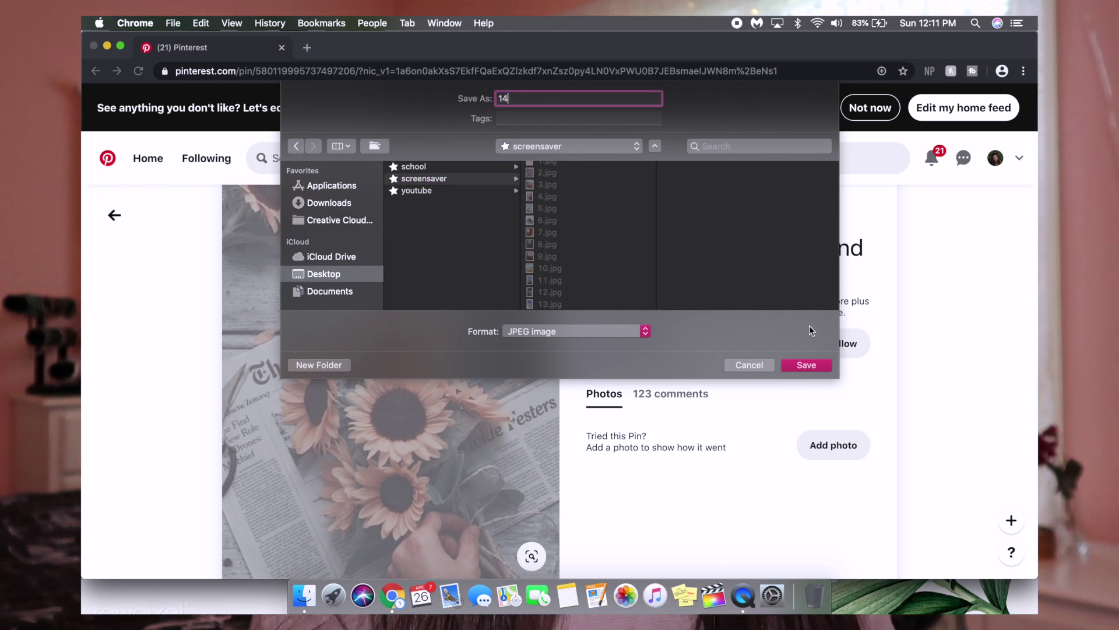
{"action": "left_click", "coordinate": [806, 363]}
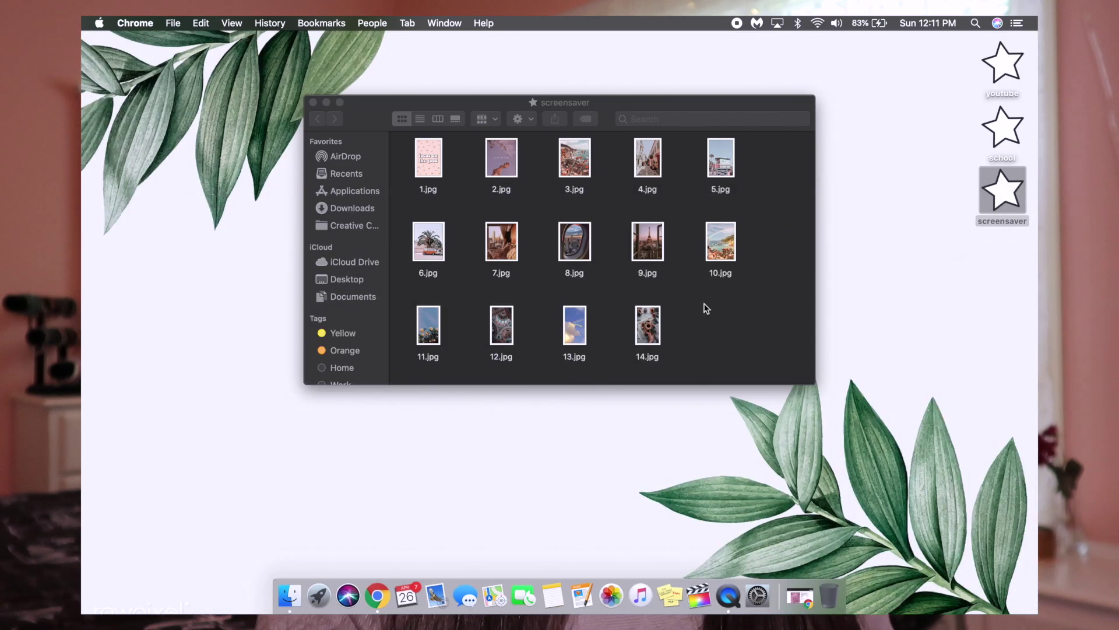
Bring the screensaver folder window forward, then launch System Preferences from the Dock
{"action": "left_click", "coordinate": [706, 308]}
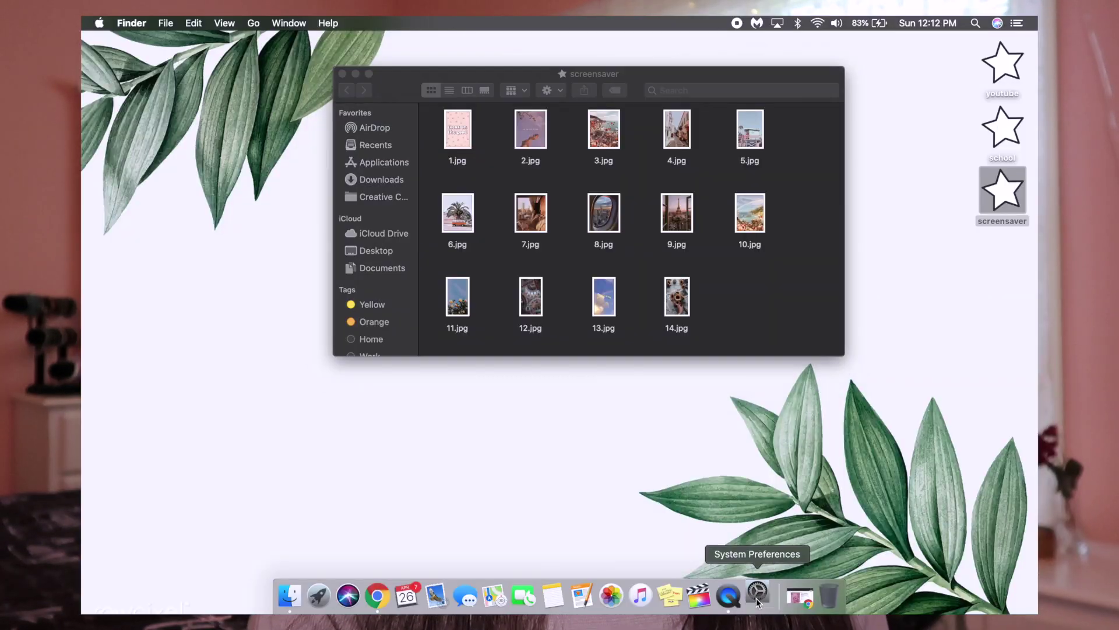
{"action": "left_click", "coordinate": [757, 593]}
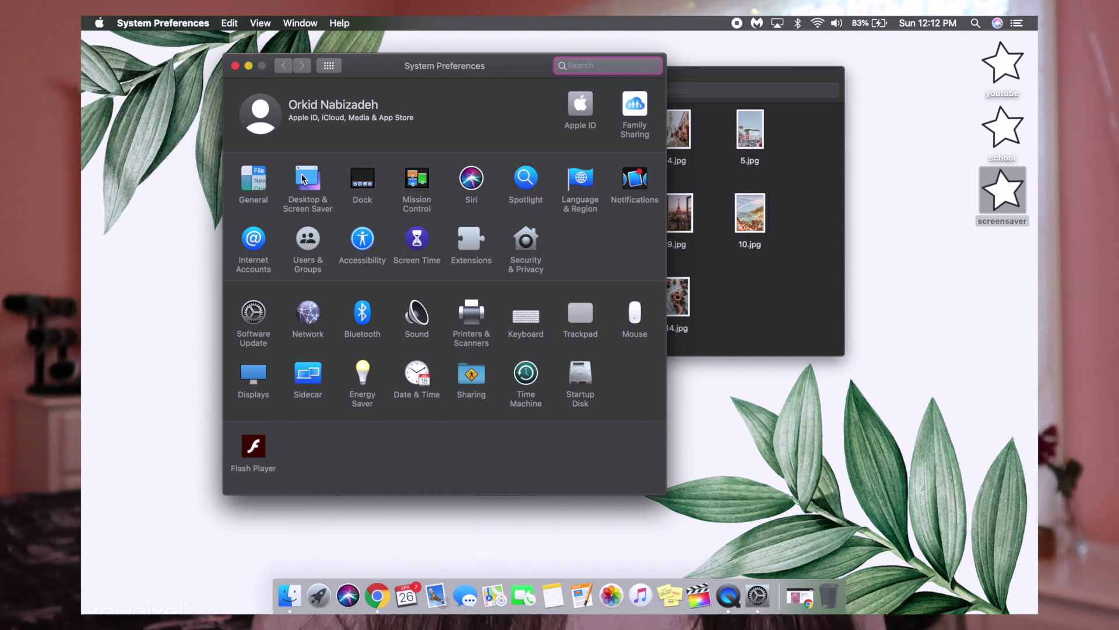
Use Shifting Tiles as the screen saver, sourcing photos from the Desktop screensaver folder
{"action": "left_click", "coordinate": [303, 178]}
{"action": "left_click", "coordinate": [480, 98]}
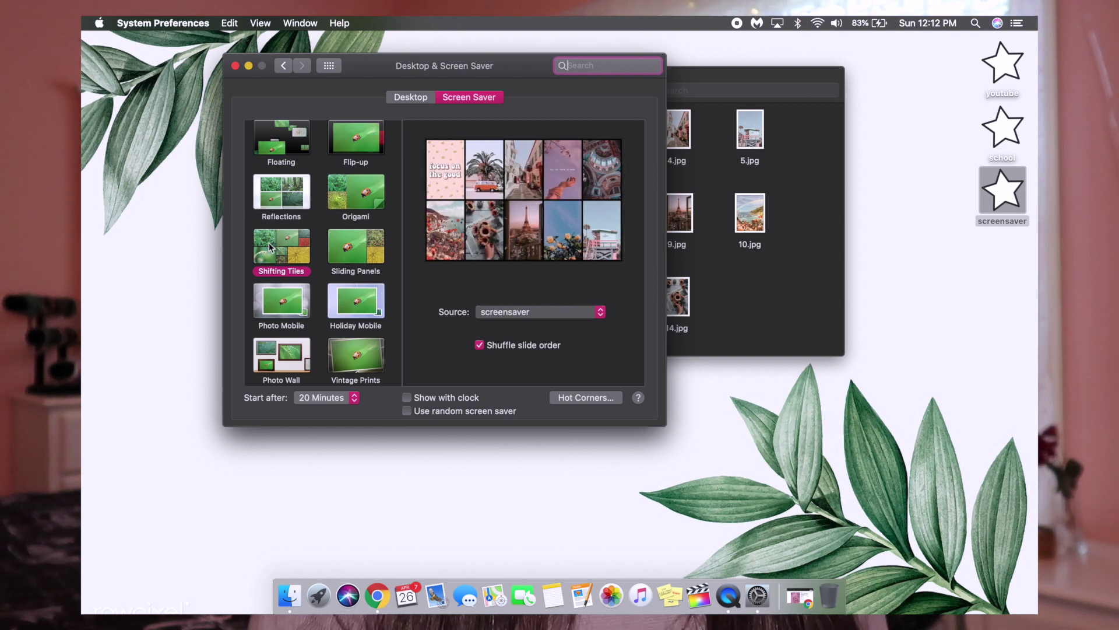
{"action": "left_click", "coordinate": [556, 313]}
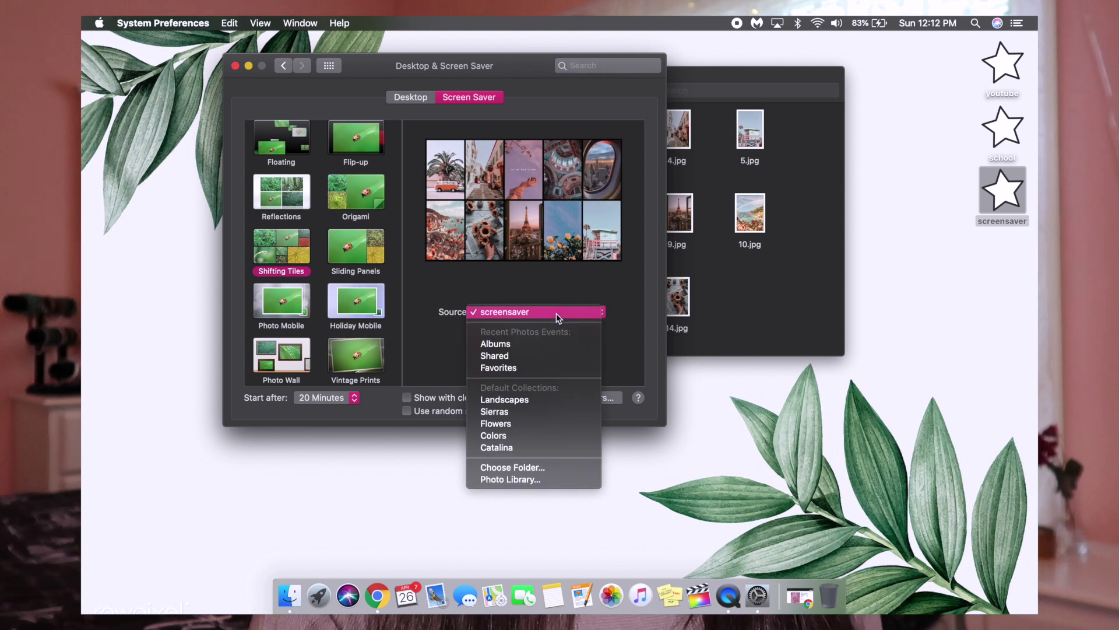
{"action": "left_click", "coordinate": [546, 464]}
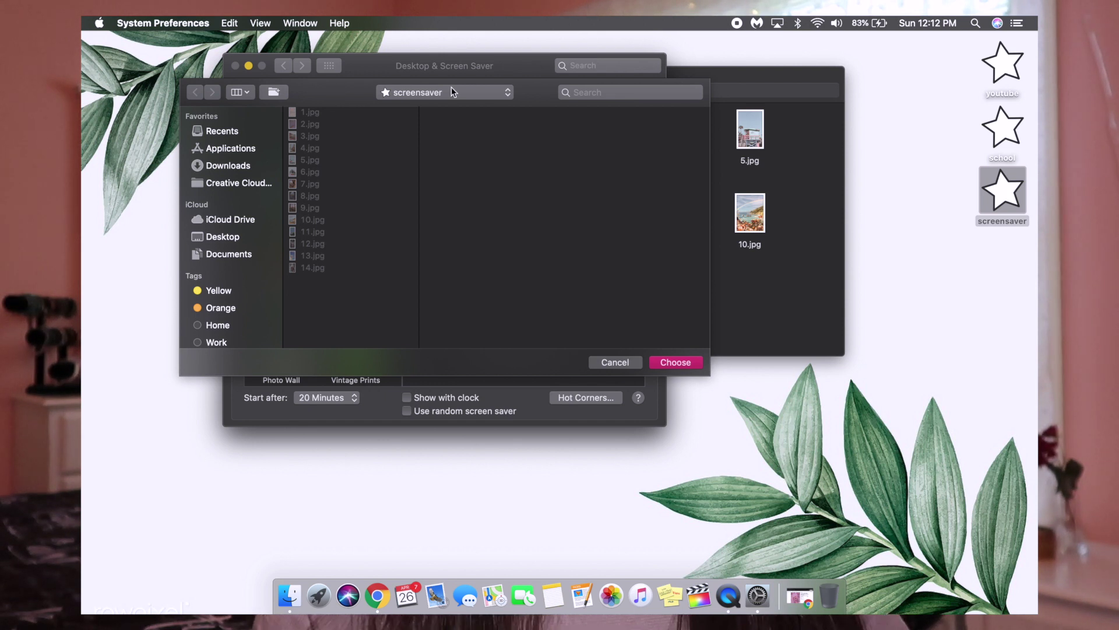
{"action": "left_click", "coordinate": [432, 95]}
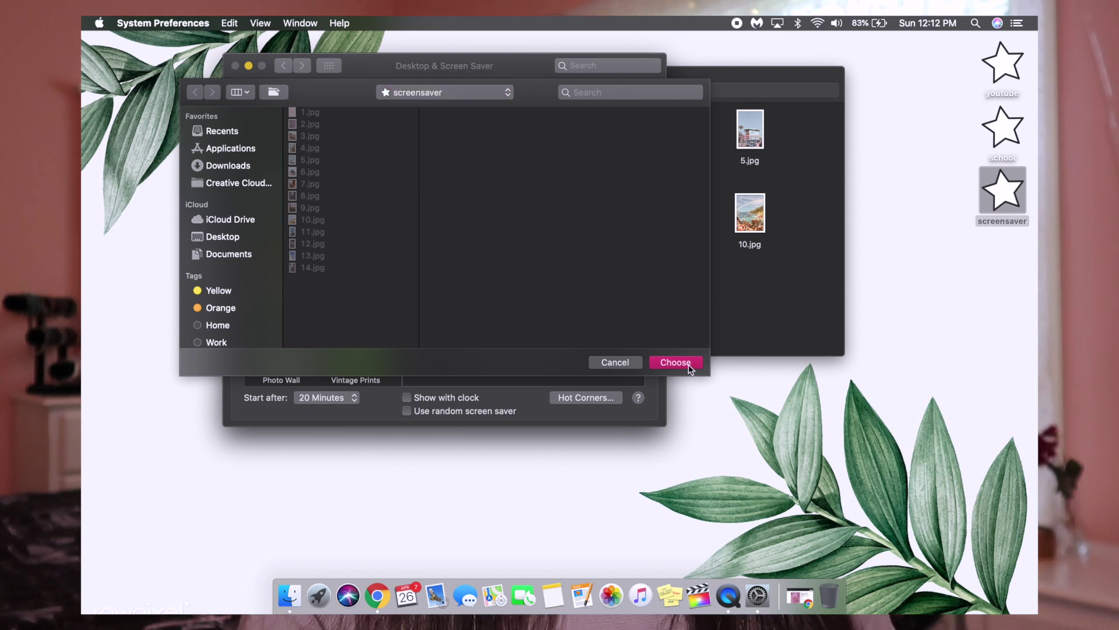
{"action": "left_click", "coordinate": [687, 364]}
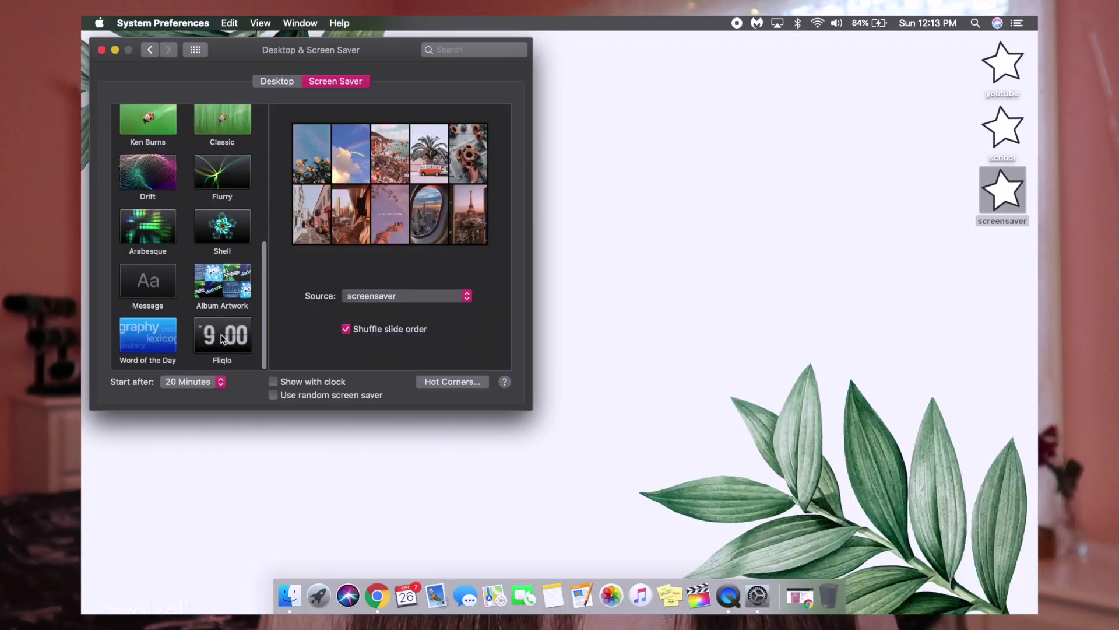
Bring Chrome forward on a new tab showing the Google search page
{"action": "left_click", "coordinate": [223, 337]}
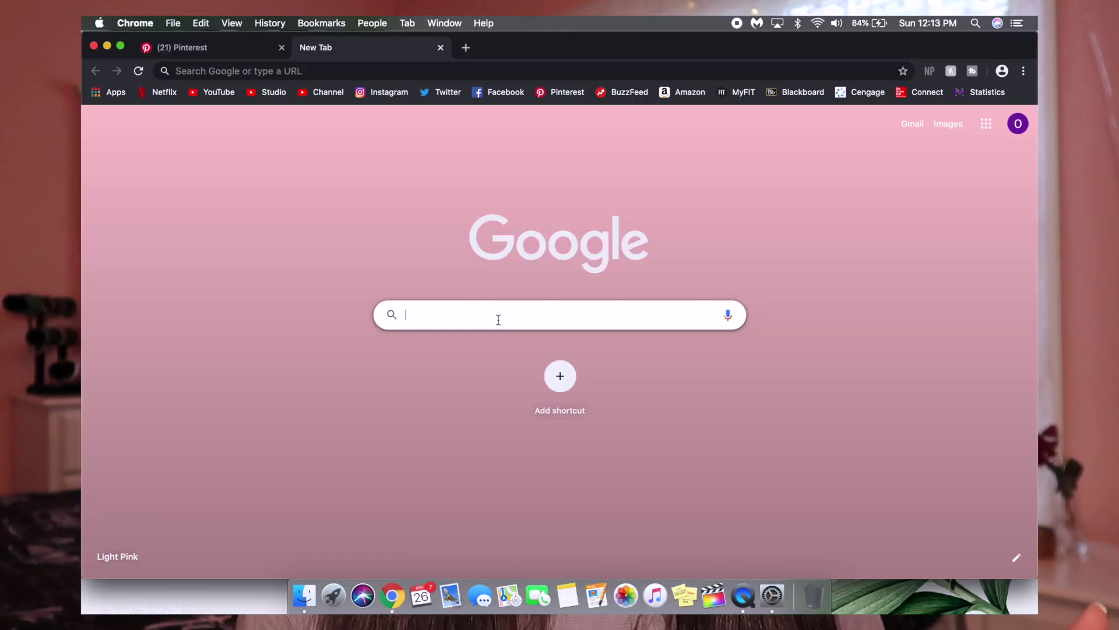
Search 'analog clock screensaver', open the Fliqlo result and download Fliqlo 1.8.3 for Mac
{"action": "type", "text": "analog clock"}
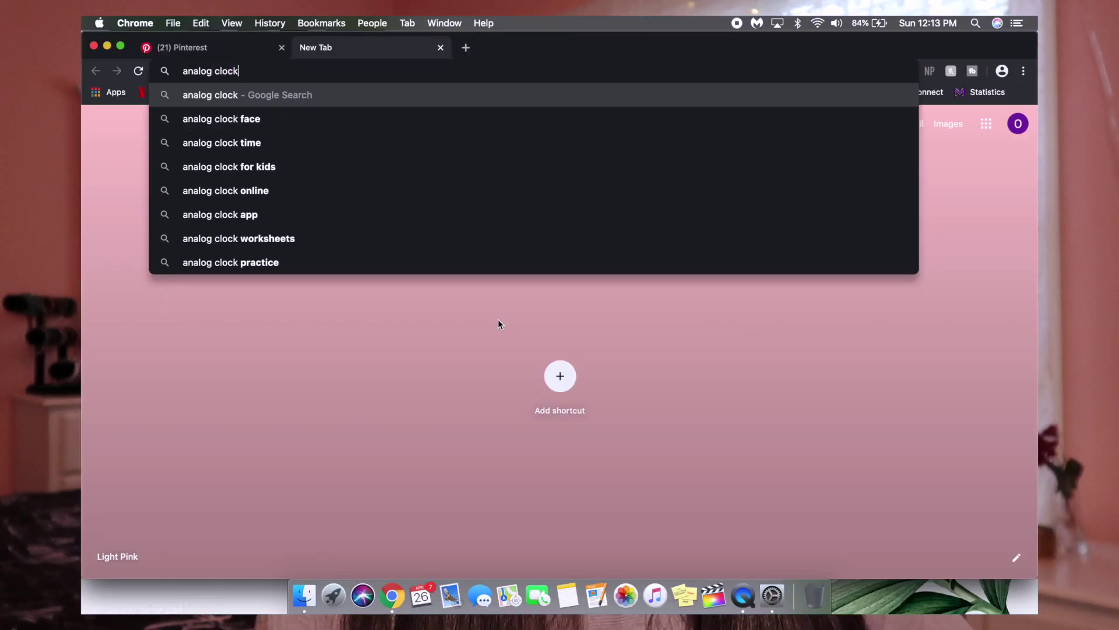
{"action": "type", "text": " screensaver"}
{"action": "key", "text": "Return"}
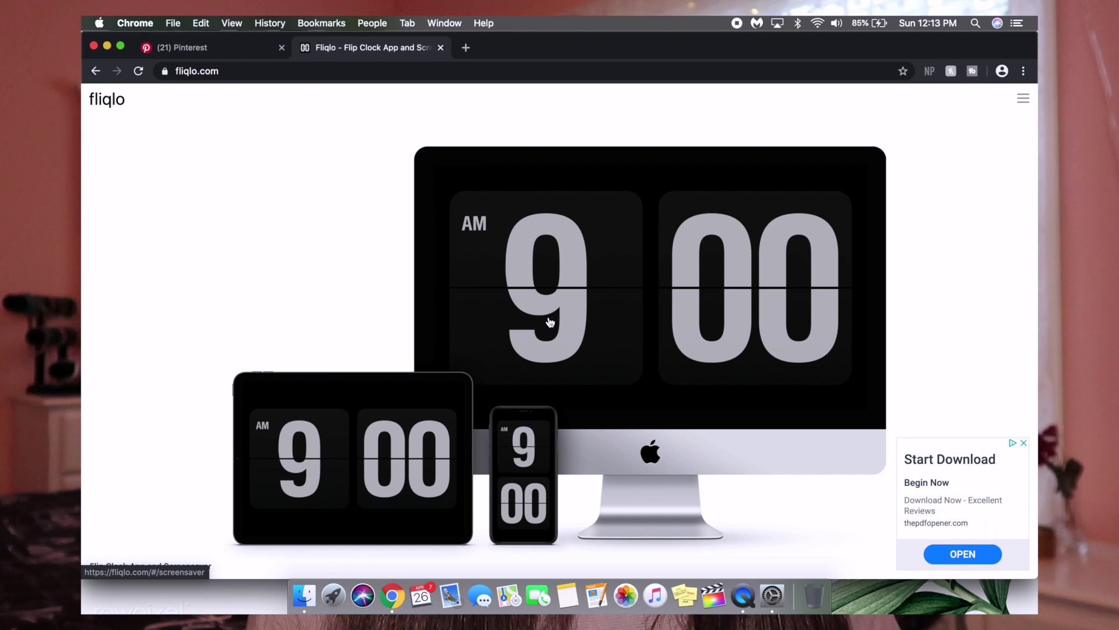
{"action": "left_click", "coordinate": [546, 320]}
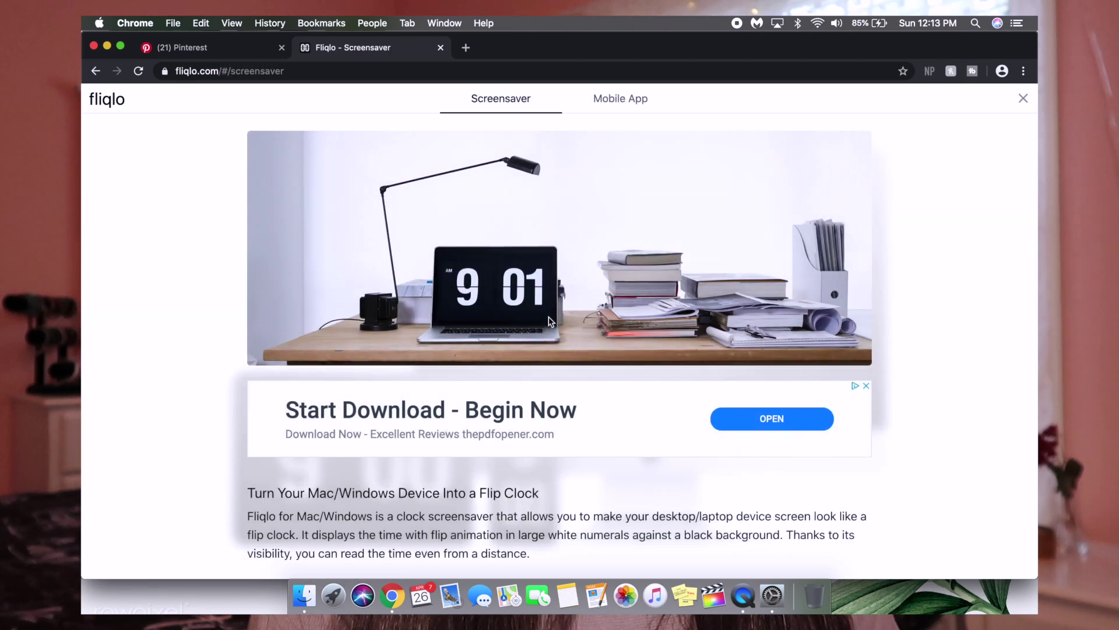
{"action": "scroll", "coordinate": [518, 371], "scroll_direction": "down", "scroll_amount": 10}
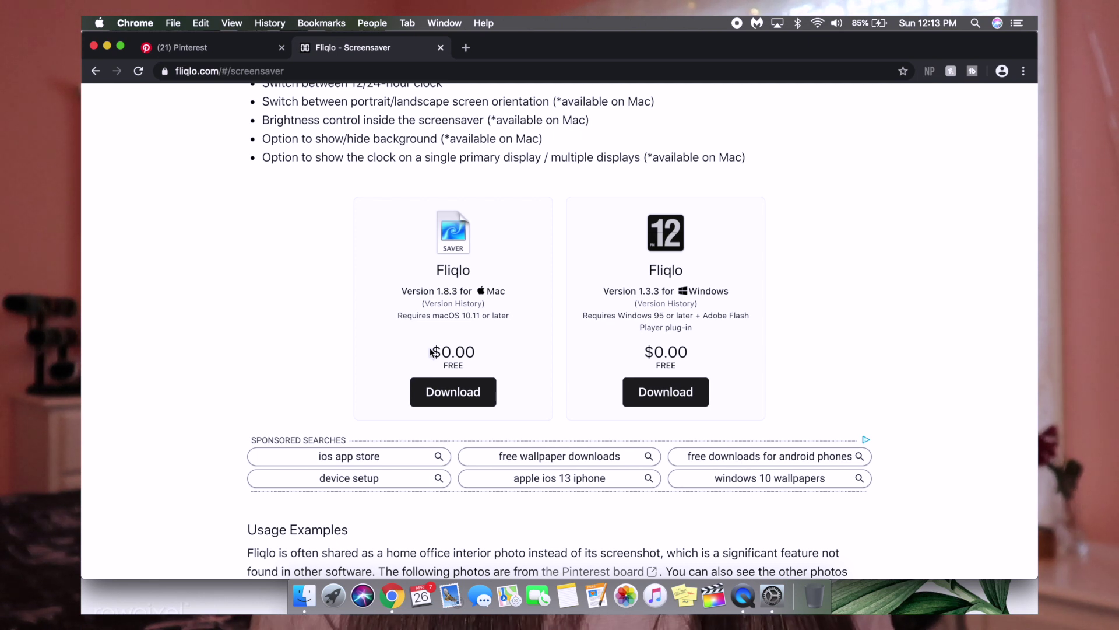
{"action": "left_click", "coordinate": [479, 394]}
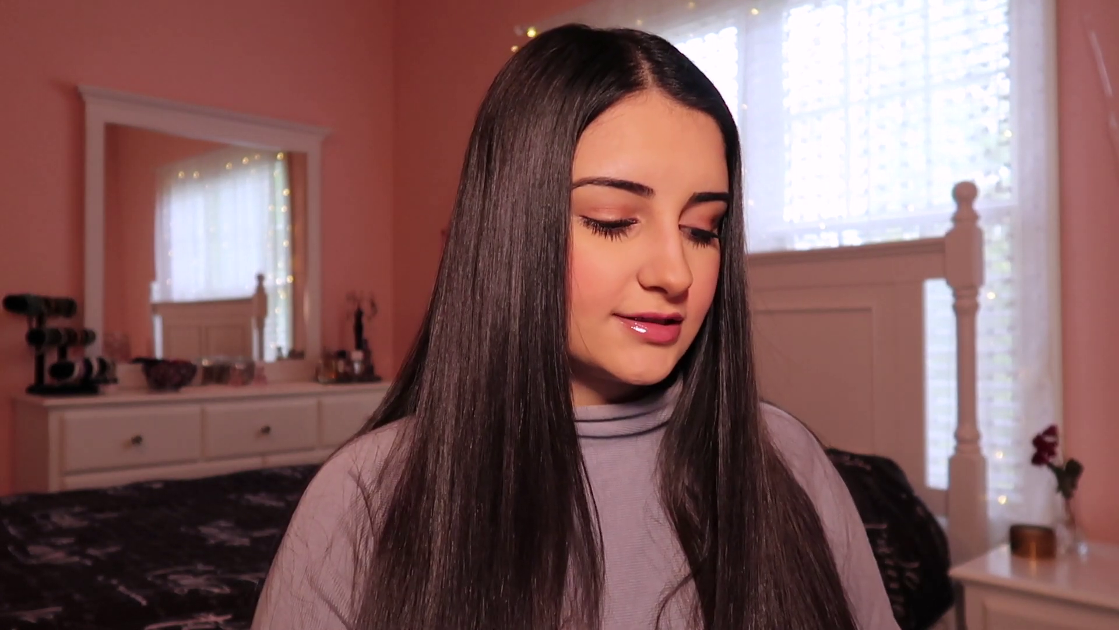
Open the downloaded Fliqlo 1.8.3 disk image from Chrome's download bar
{"action": "left_click", "coordinate": [153, 563]}
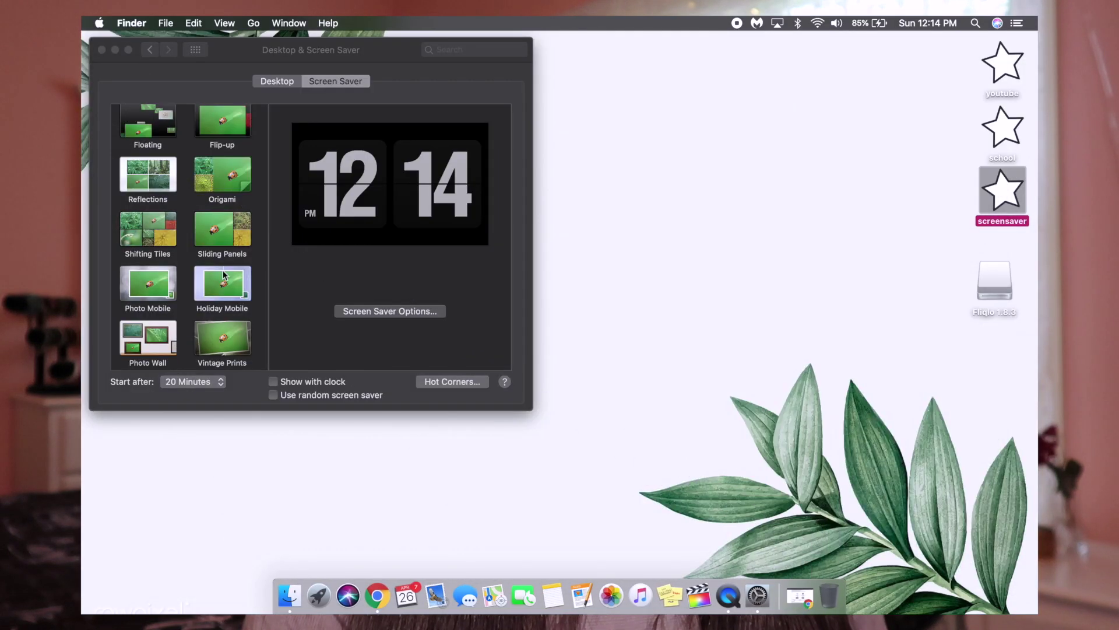
Scroll the screen saver list and preview the Fliqlo flip clock
{"action": "scroll", "coordinate": [224, 274], "scroll_direction": "down", "scroll_amount": 2}
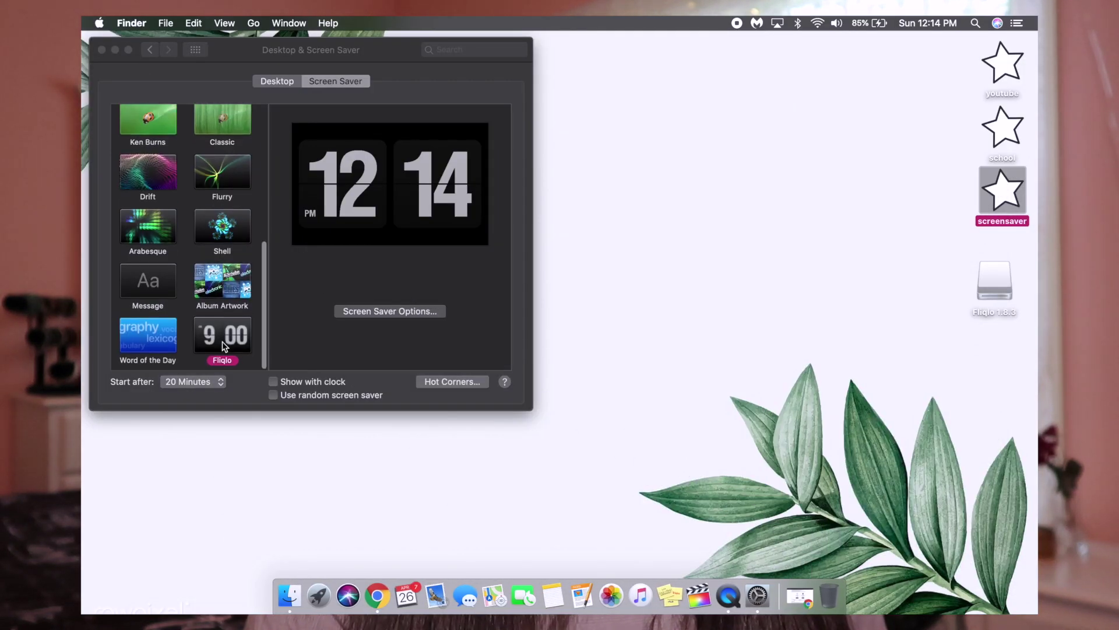
{"action": "left_click", "coordinate": [467, 117]}
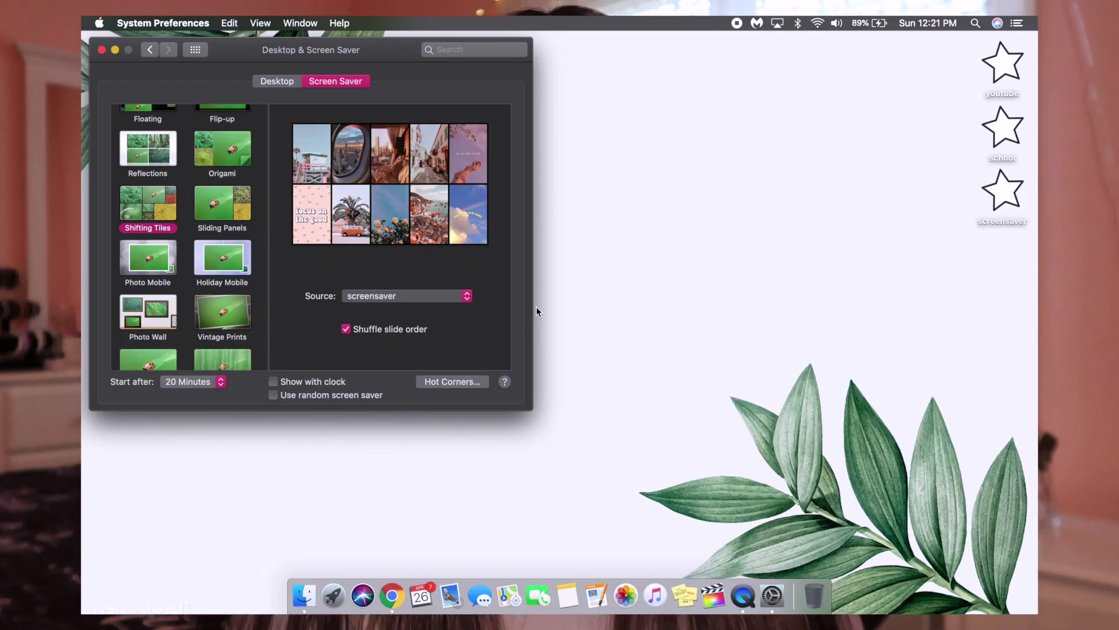
Set the bottom-right hot corner to Start Screen Saver and confirm with OK
{"action": "left_click", "coordinate": [445, 386]}
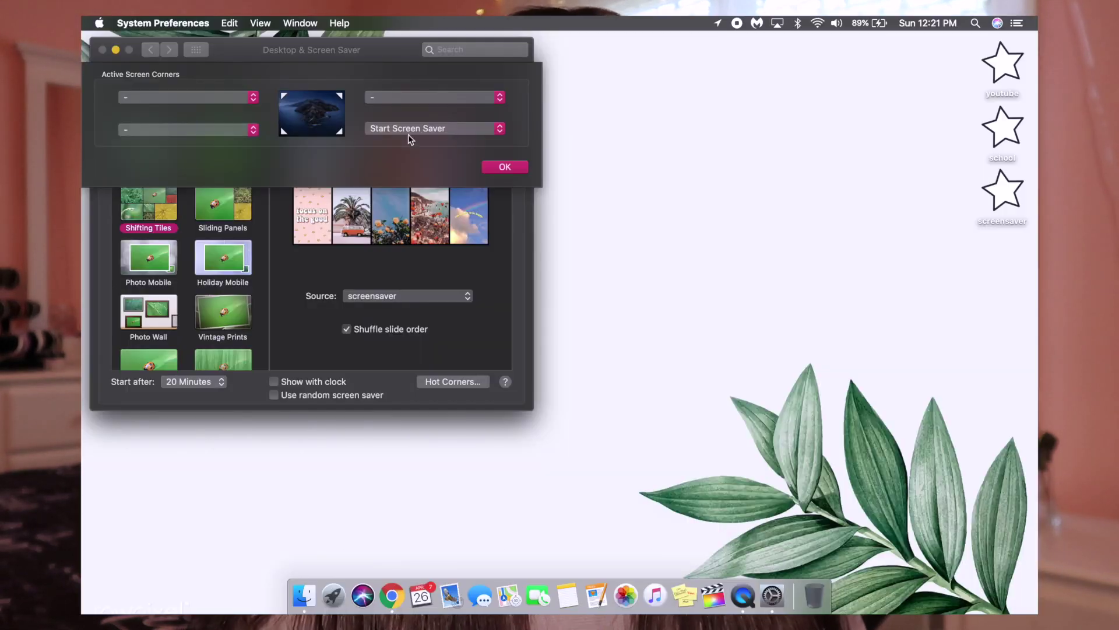
{"action": "left_click", "coordinate": [411, 131]}
{"action": "left_click", "coordinate": [414, 130]}
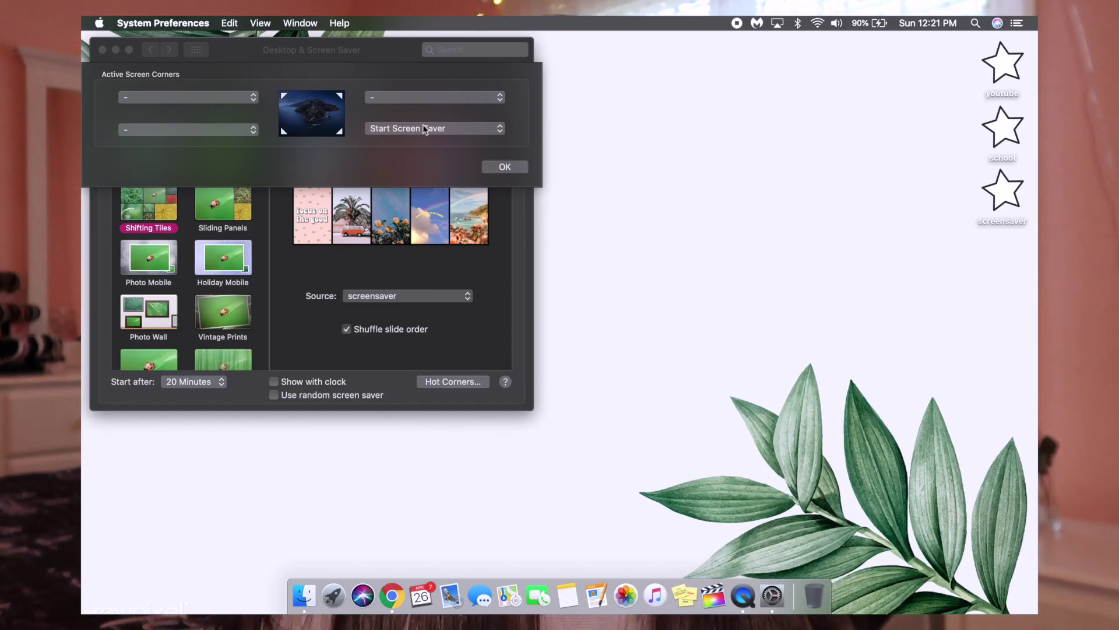
{"action": "left_click", "coordinate": [214, 130]}
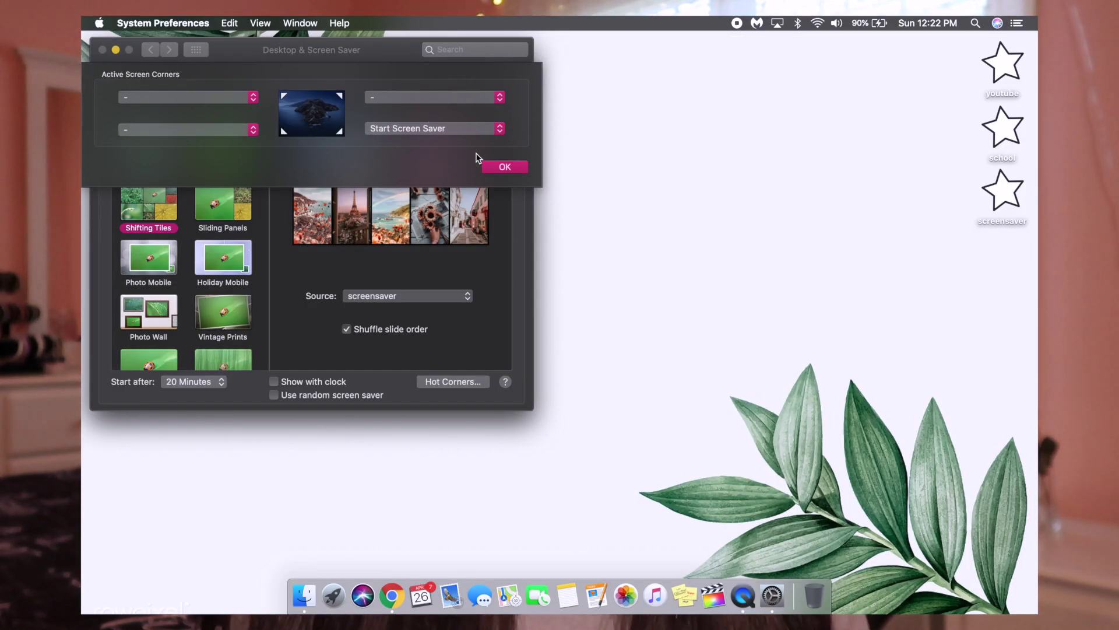
{"action": "left_click", "coordinate": [505, 167]}
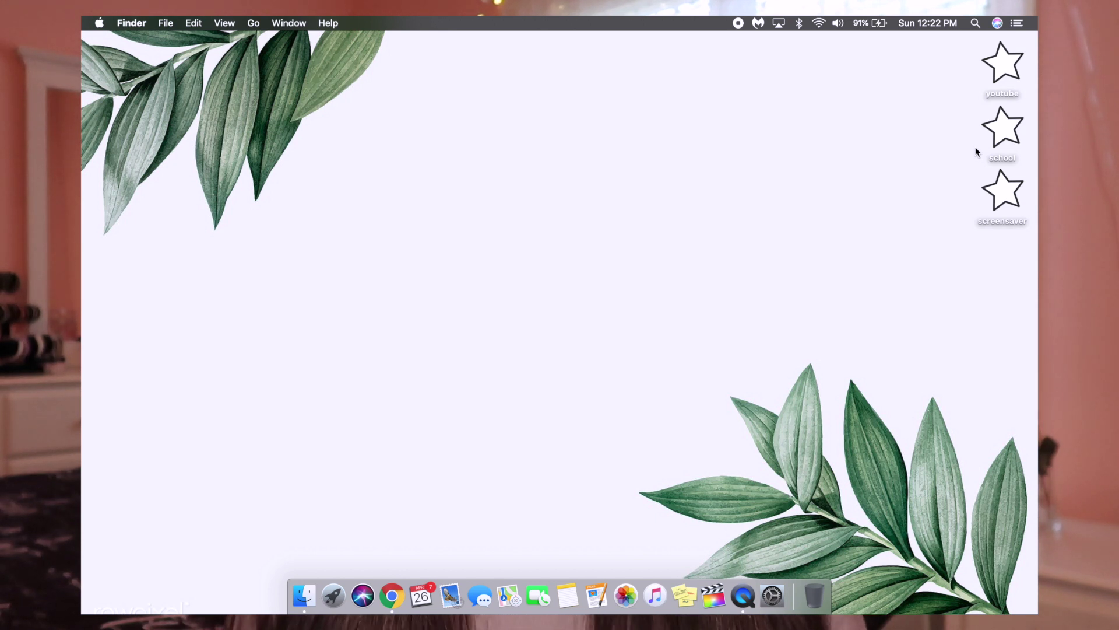
Create a new untitled folder on the desktop from its right-click menu
{"action": "right_click", "coordinate": [798, 52]}
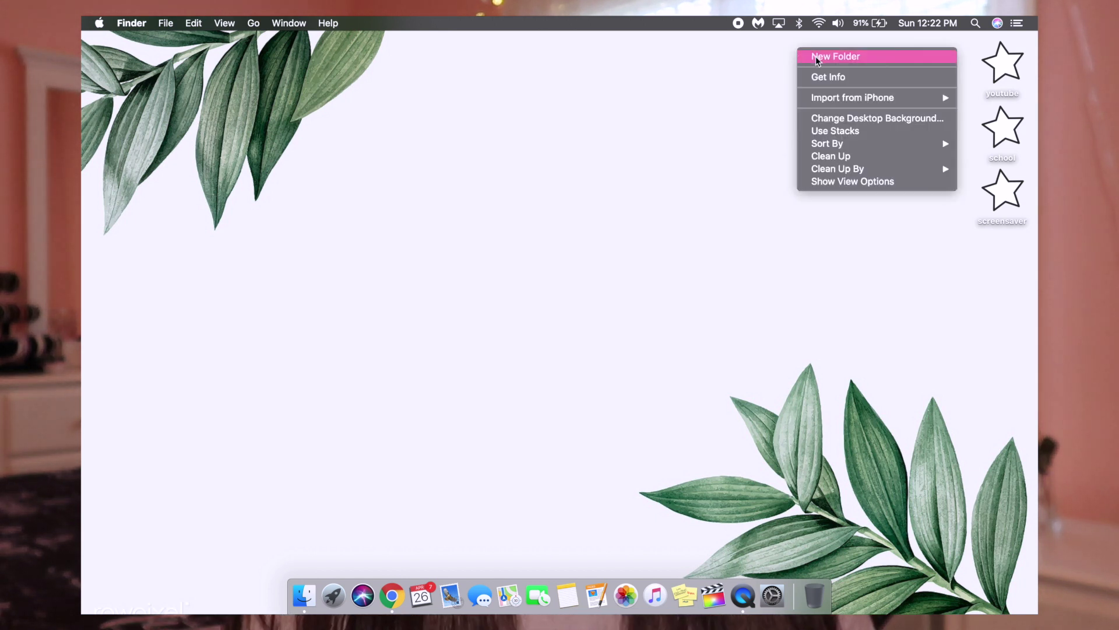
{"action": "left_click", "coordinate": [816, 57]}
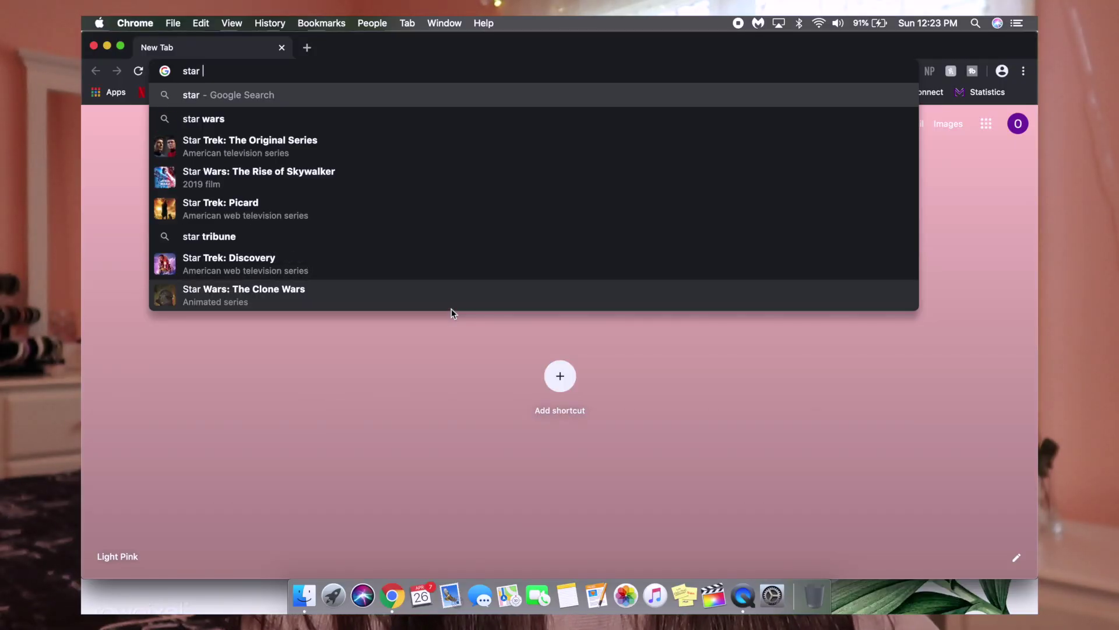
Search Google Images for 'star clipart transparent background' and browse the results
{"action": "type", "text": "clipart transparent backgroun"}
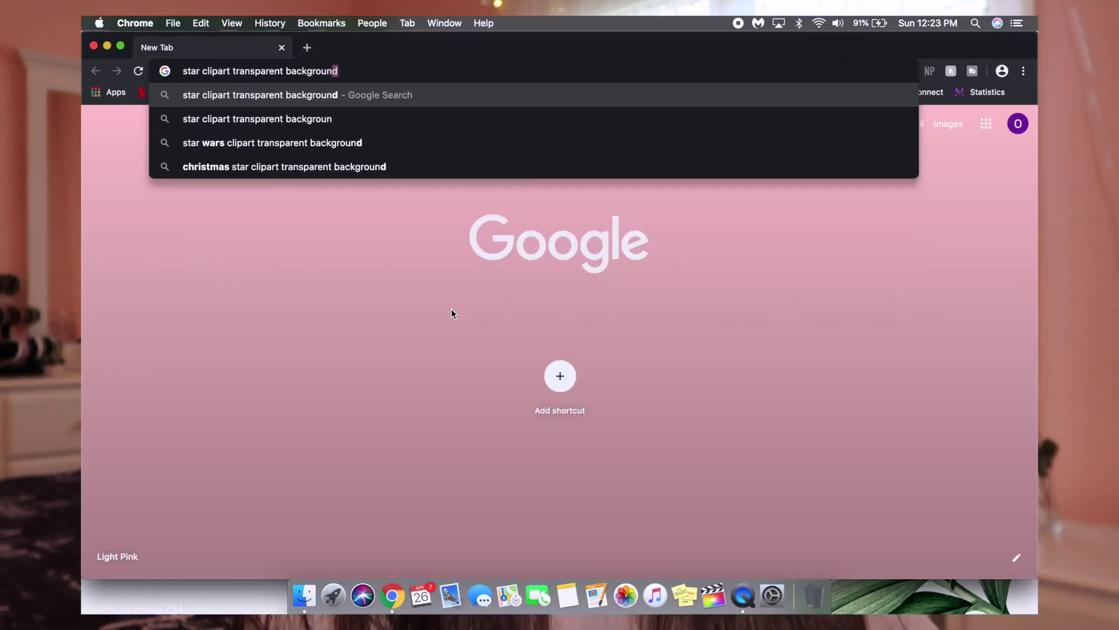
{"action": "key", "text": "Return"}
{"action": "left_click", "coordinate": [268, 163]}
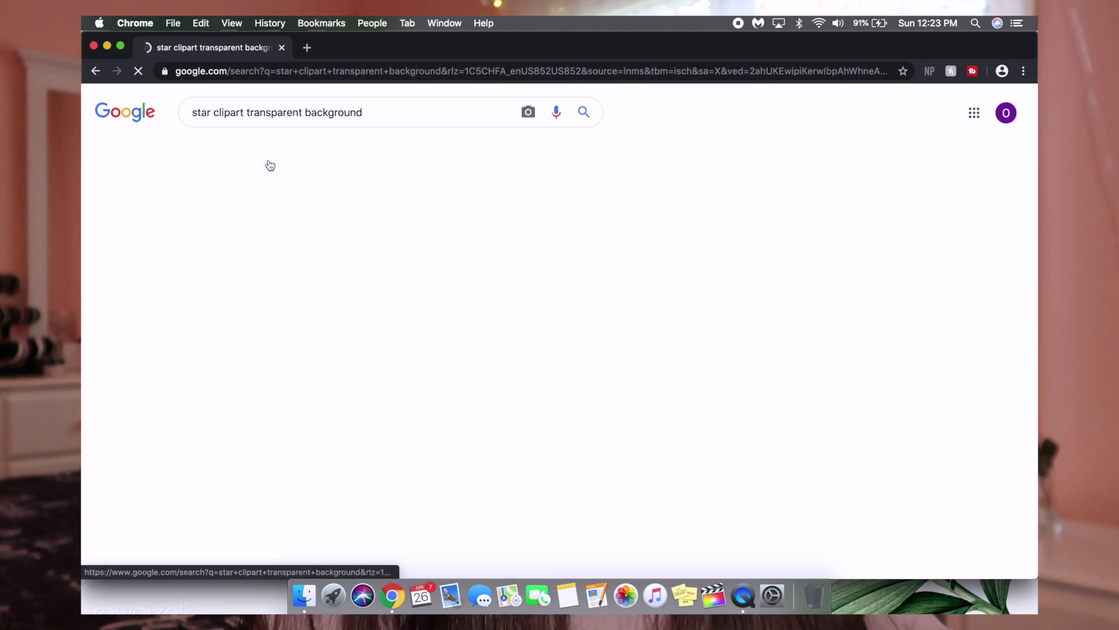
{"action": "scroll", "coordinate": [617, 315], "scroll_direction": "down", "scroll_amount": 8}
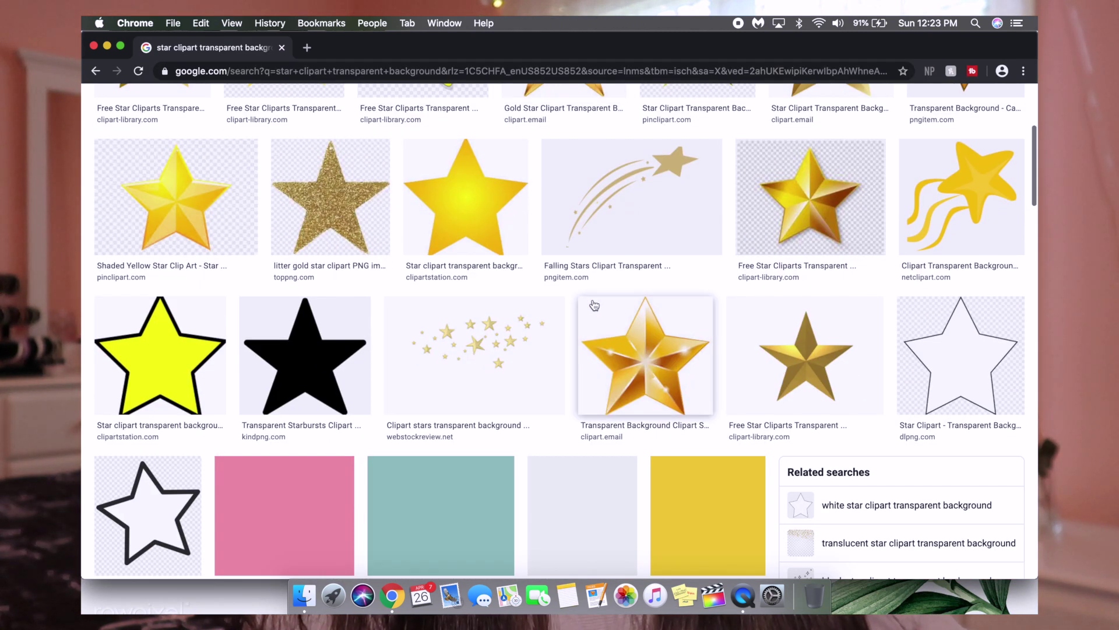
{"action": "scroll", "coordinate": [594, 306], "scroll_direction": "down", "scroll_amount": 10}
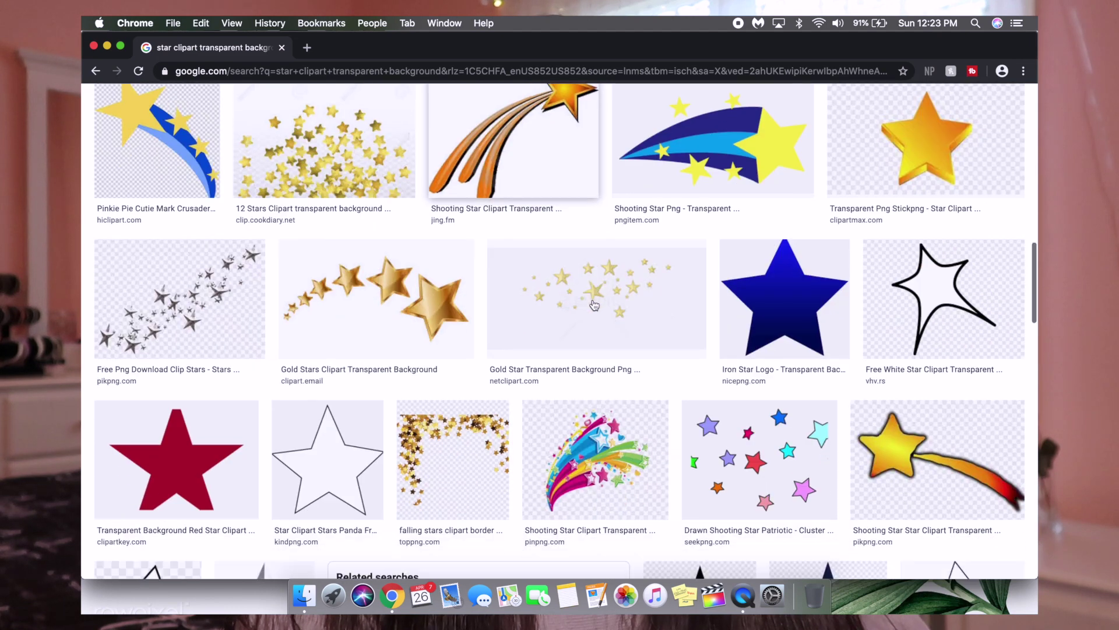
{"action": "scroll", "coordinate": [590, 321], "scroll_direction": "up", "scroll_amount": 15}
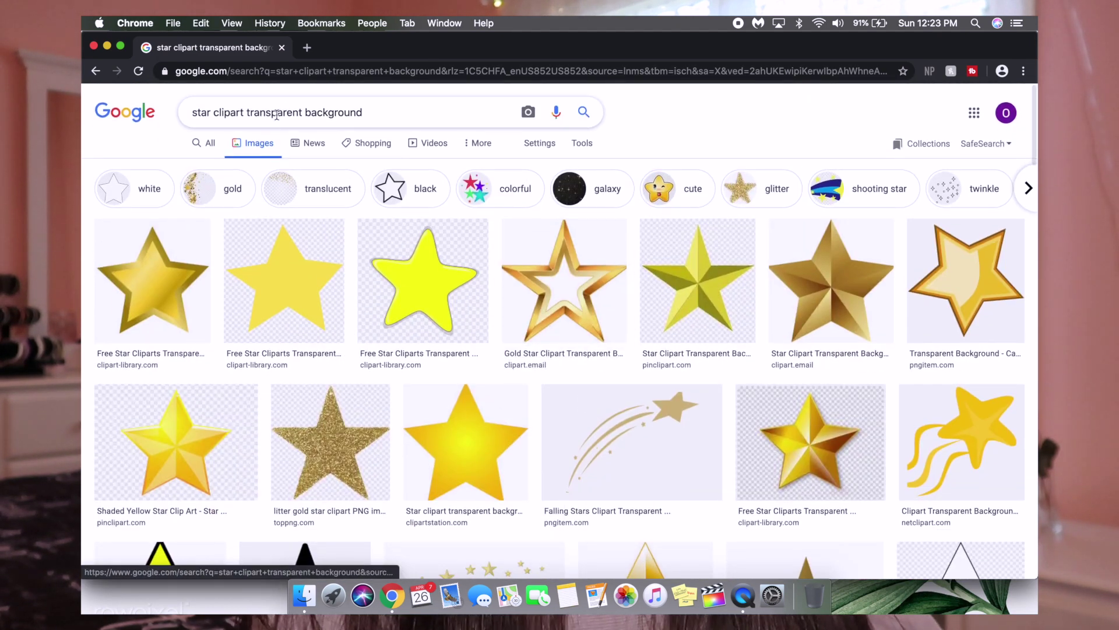
Replace the query with 'icons with transparent background' and browse those image results
{"action": "left_click", "coordinate": [374, 119]}
{"action": "left_click_drag", "start_coordinate": [374, 119], "coordinate": [188, 113]}
{"action": "type", "text": "icons w"}
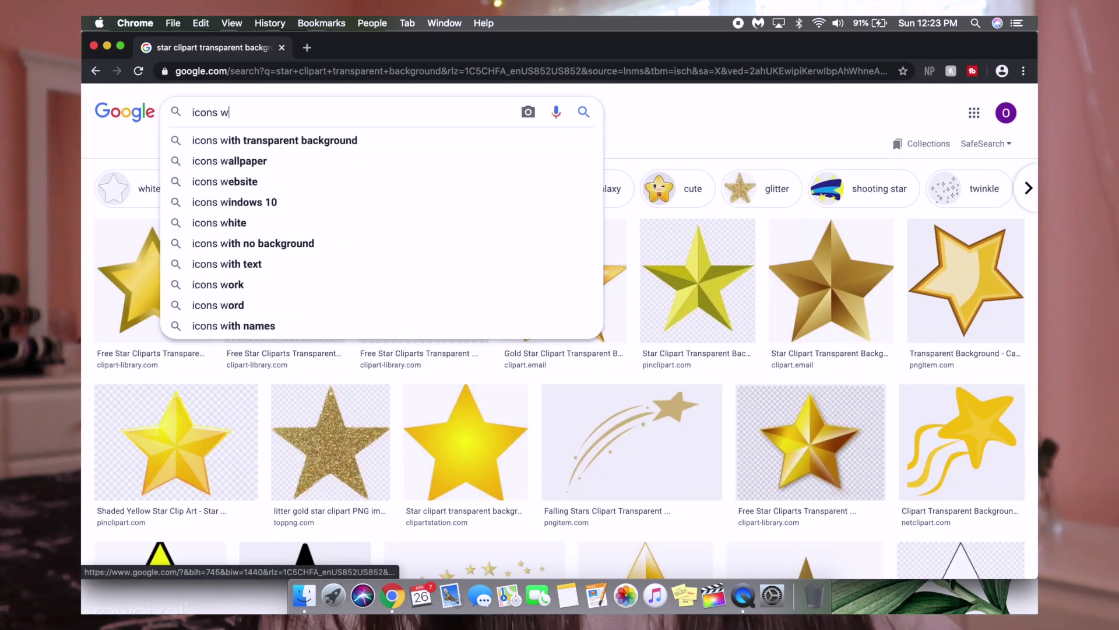
{"action": "type", "text": "ith tr"}
{"action": "left_click", "coordinate": [274, 140]}
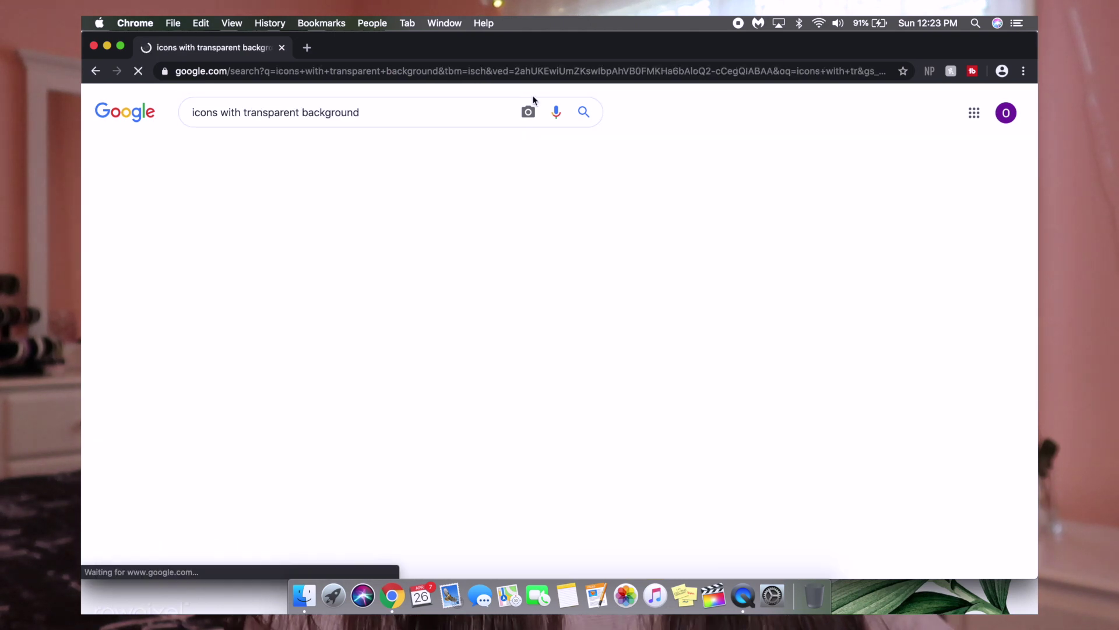
{"action": "scroll", "coordinate": [303, 270], "scroll_direction": "down", "scroll_amount": 10}
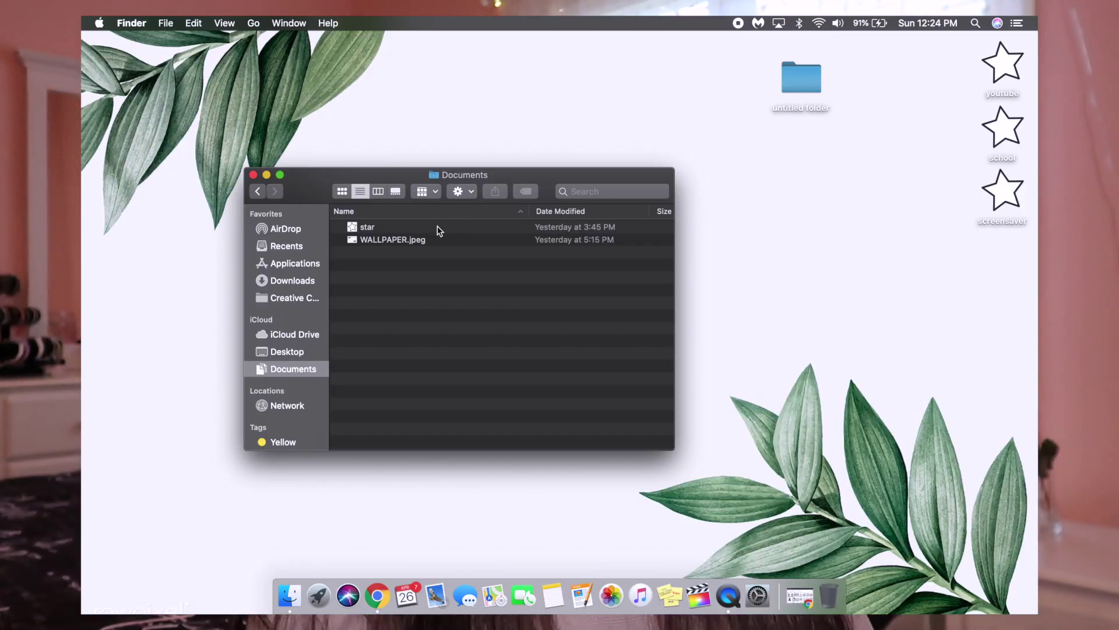
Open the white star image in Preview and drag the untitled folder beside the star icons
{"action": "double_click", "coordinate": [437, 226]}
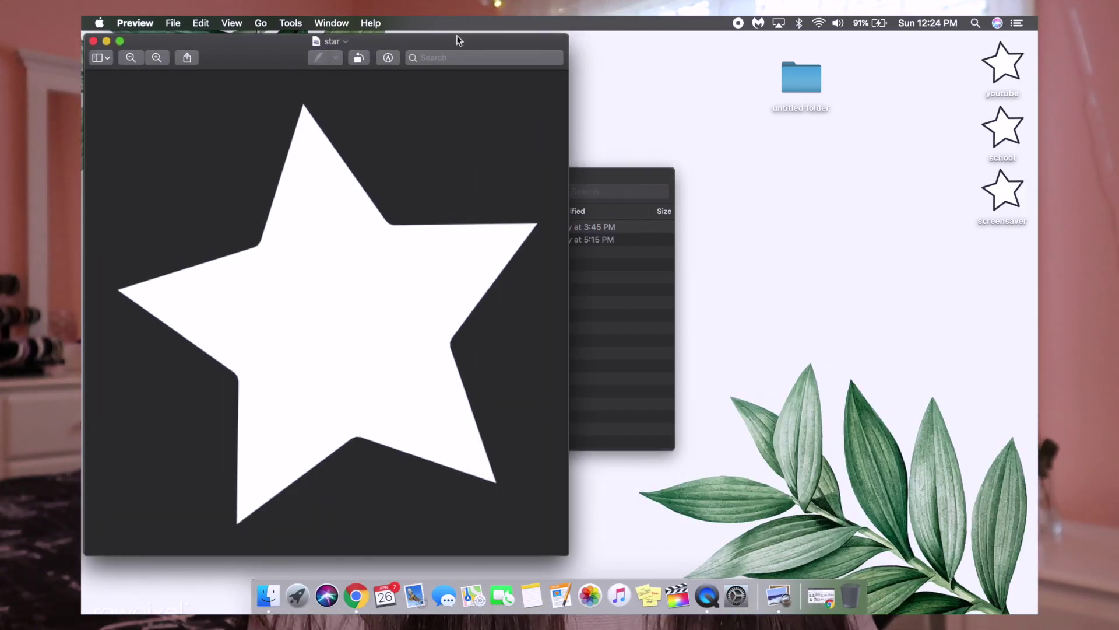
{"action": "left_click_drag", "start_coordinate": [456, 35], "coordinate": [532, 35]}
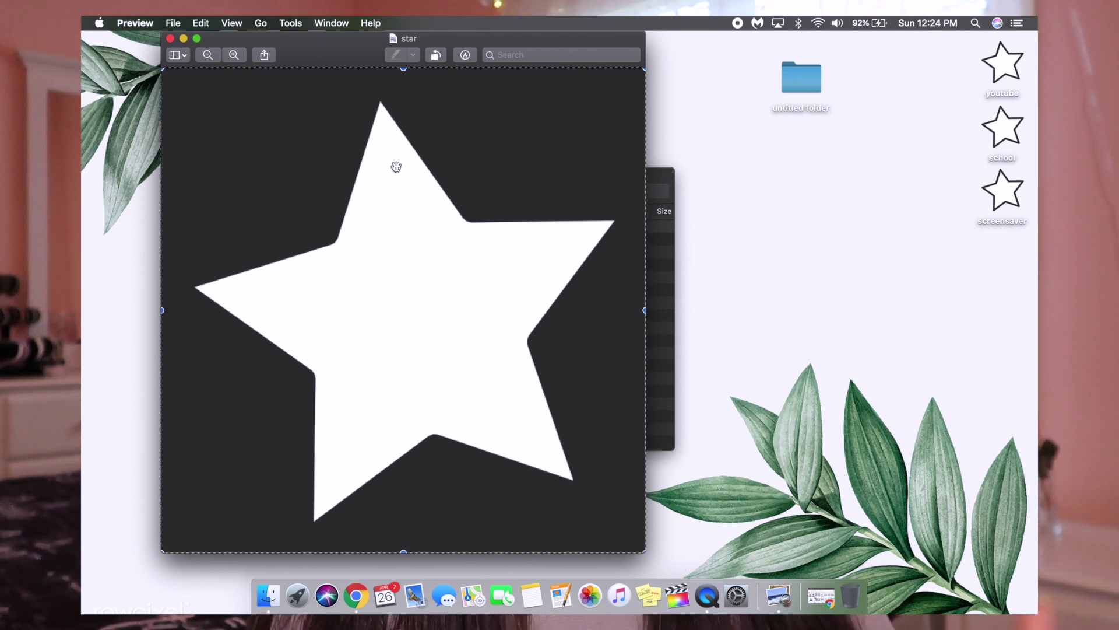
{"action": "left_click_drag", "start_coordinate": [808, 76], "coordinate": [920, 61]}
Paste the white star as the untitled folder's icon through its Get Info panel
{"action": "right_click", "coordinate": [919, 63]}
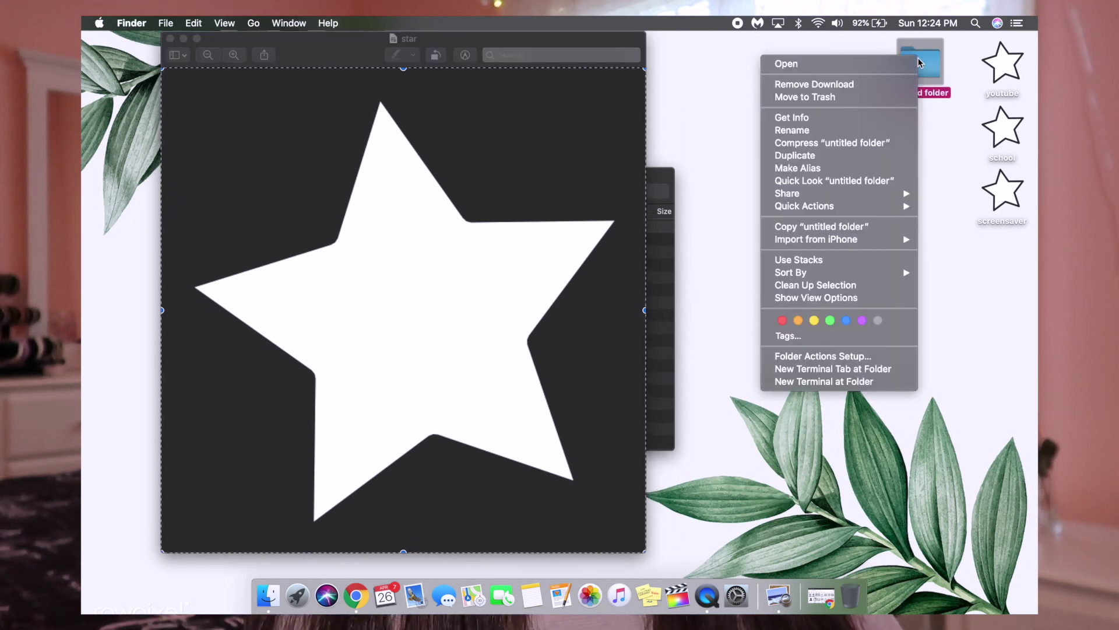
{"action": "left_click", "coordinate": [879, 117]}
{"action": "left_click_drag", "start_coordinate": [237, 51], "coordinate": [920, 144]}
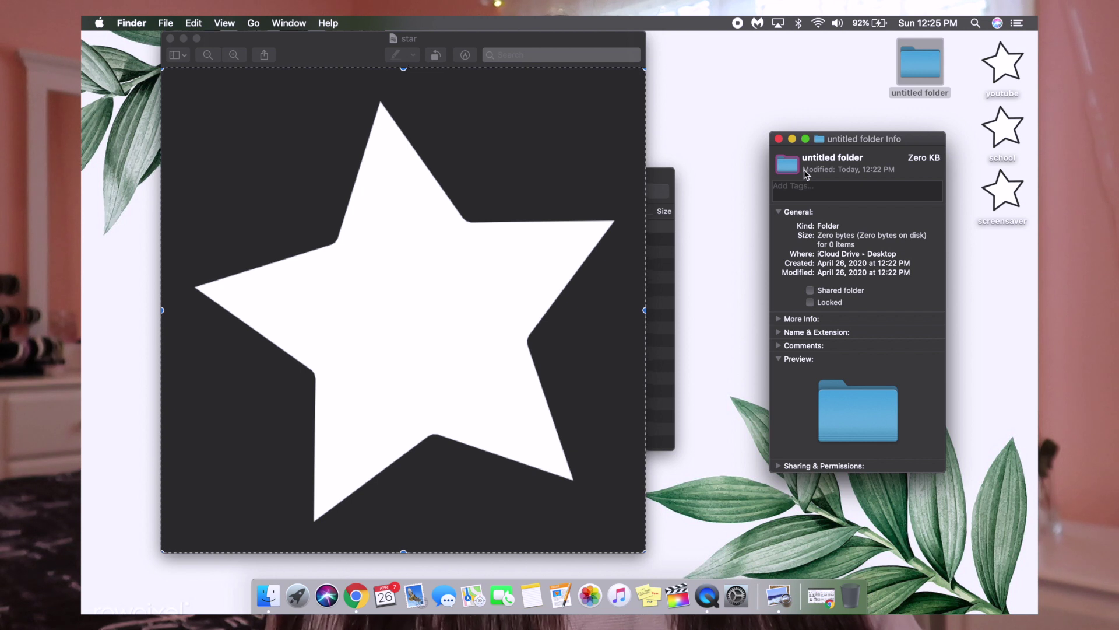
{"action": "key", "text": "super+v"}
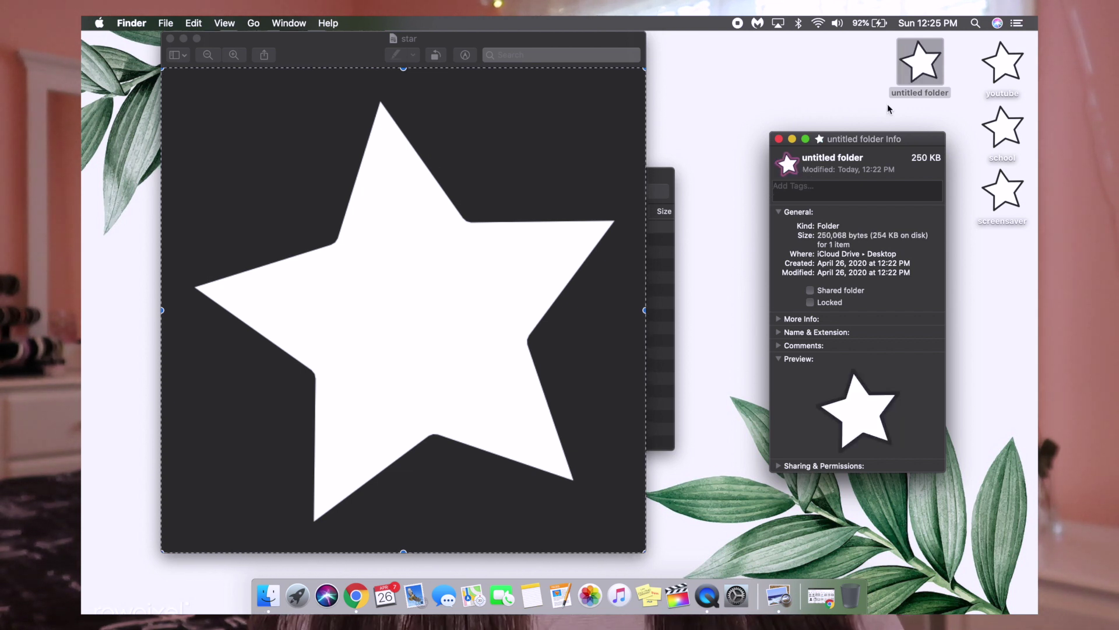
{"action": "left_click_drag", "start_coordinate": [927, 66], "coordinate": [931, 71]}
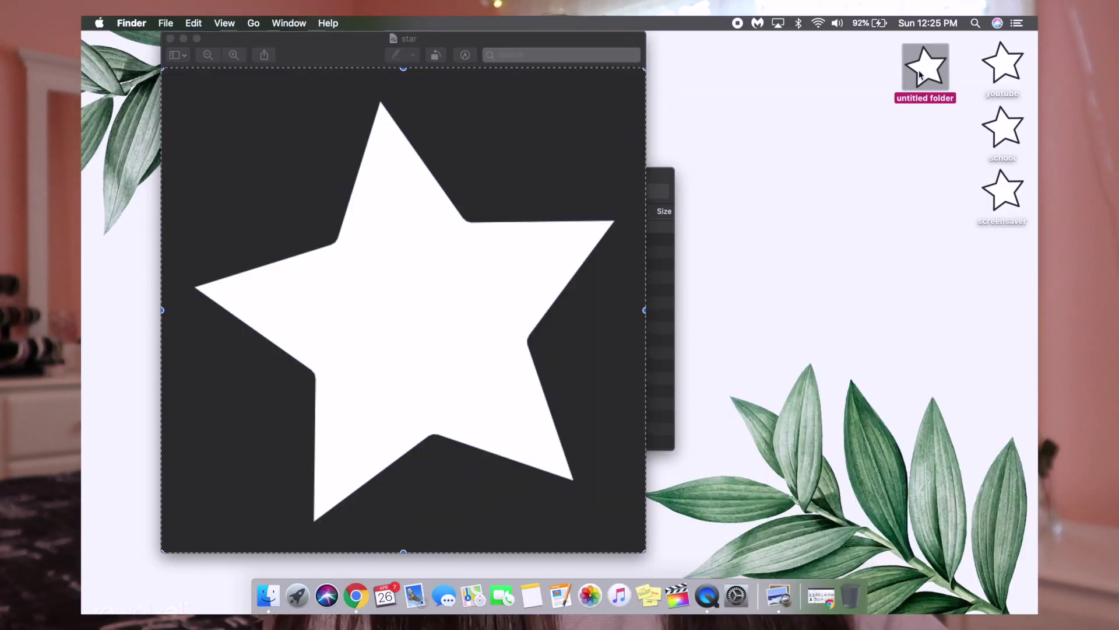
Add untitled folders 2, 3 and 4 and stack them in a column under the first star folder
{"action": "left_click", "coordinate": [894, 170]}
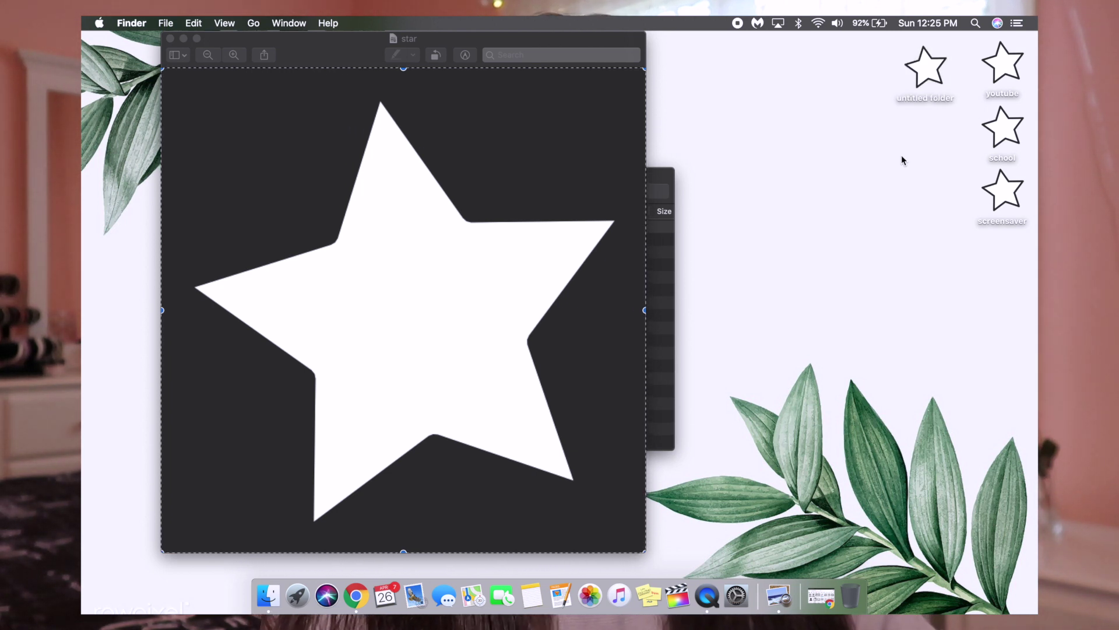
{"action": "key", "text": "super+shift+n"}
{"action": "key", "text": "super+shift+n"}
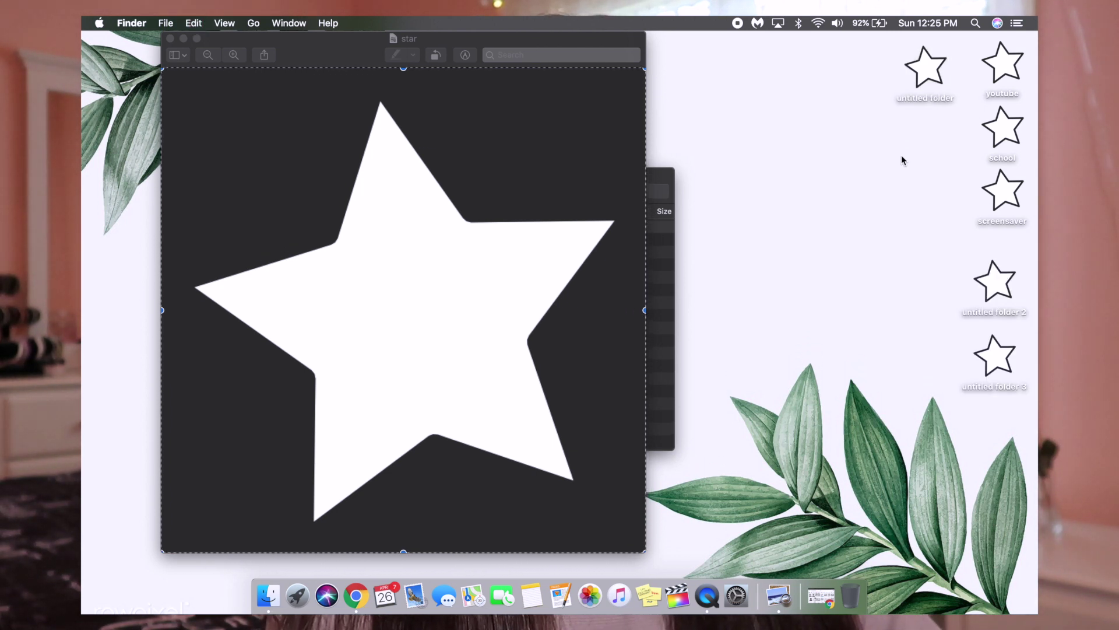
{"action": "key", "text": "super+shift+n"}
{"action": "left_click_drag", "start_coordinate": [1001, 289], "coordinate": [931, 146]}
{"action": "left_click_drag", "start_coordinate": [985, 357], "coordinate": [914, 207]}
{"action": "left_click_drag", "start_coordinate": [1003, 438], "coordinate": [971, 333]}
{"action": "left_click_drag", "start_coordinate": [939, 298], "coordinate": [940, 299]}
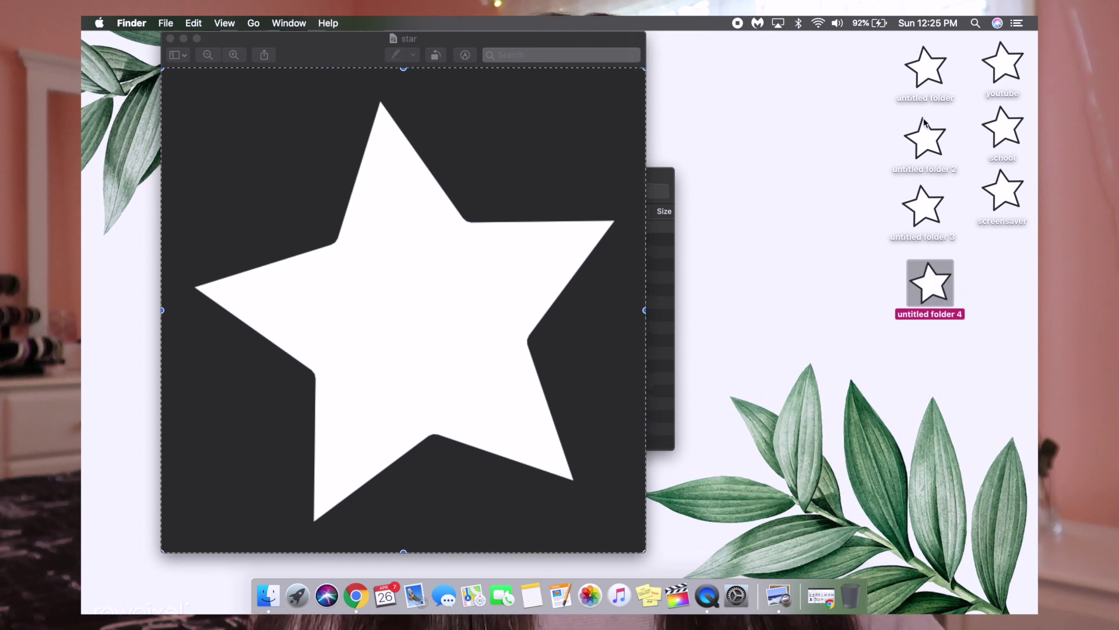